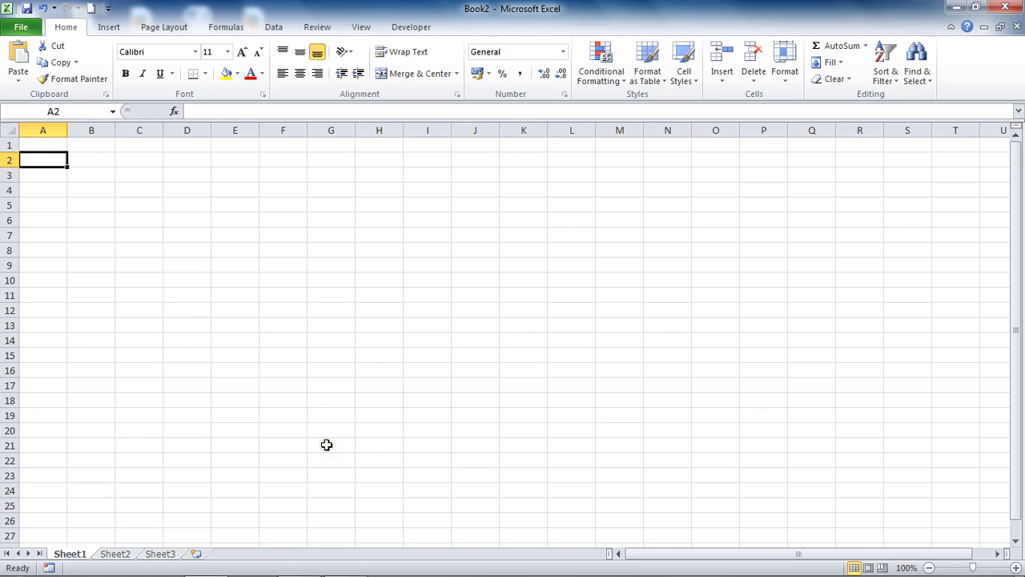
Step: Type 'Das Gep' into cell A2 and bring up the Symbol dialog from the Insert ribbon
type("Das")
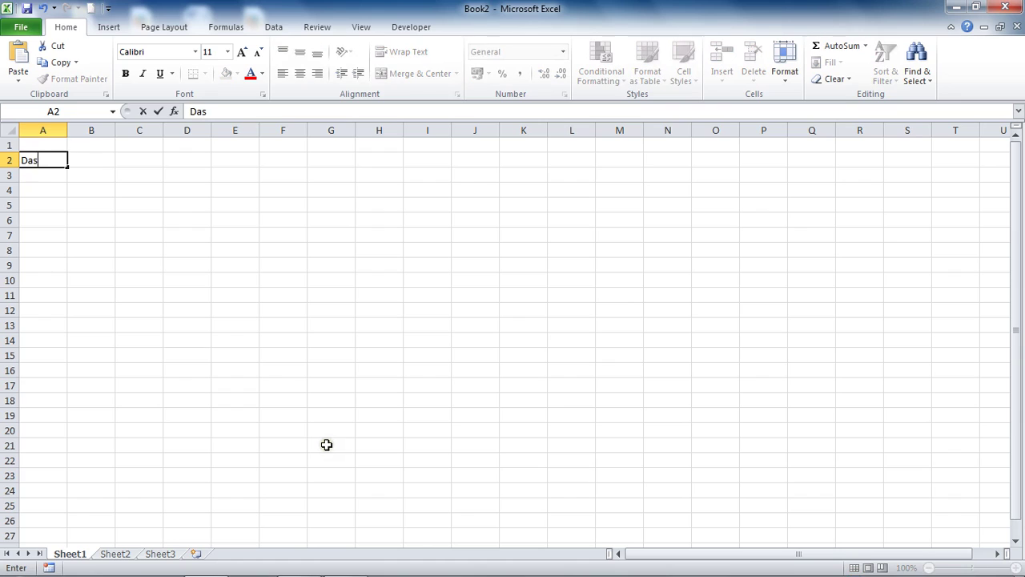
type(" Gep")
left_click(112, 27)
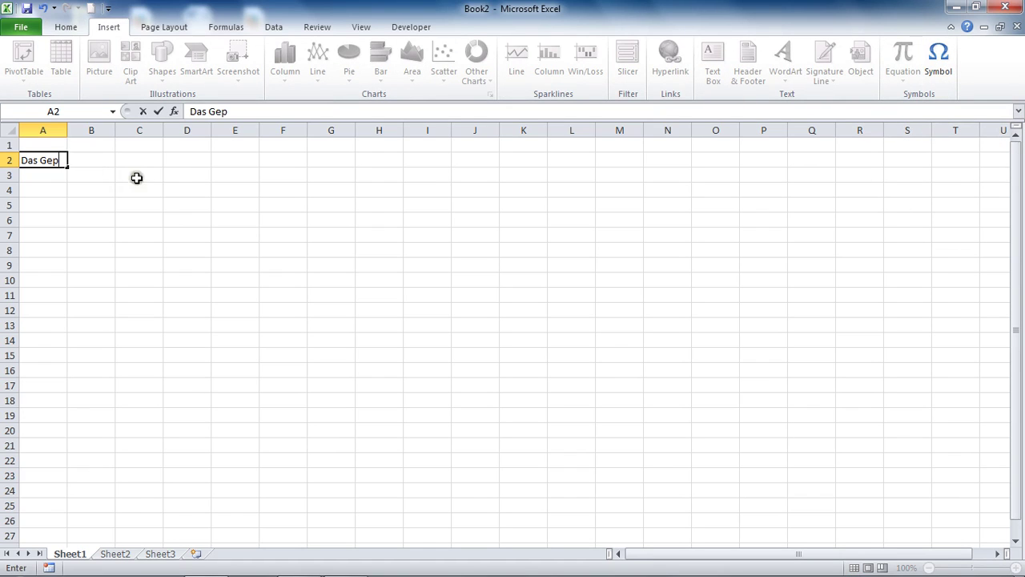
left_click(938, 62)
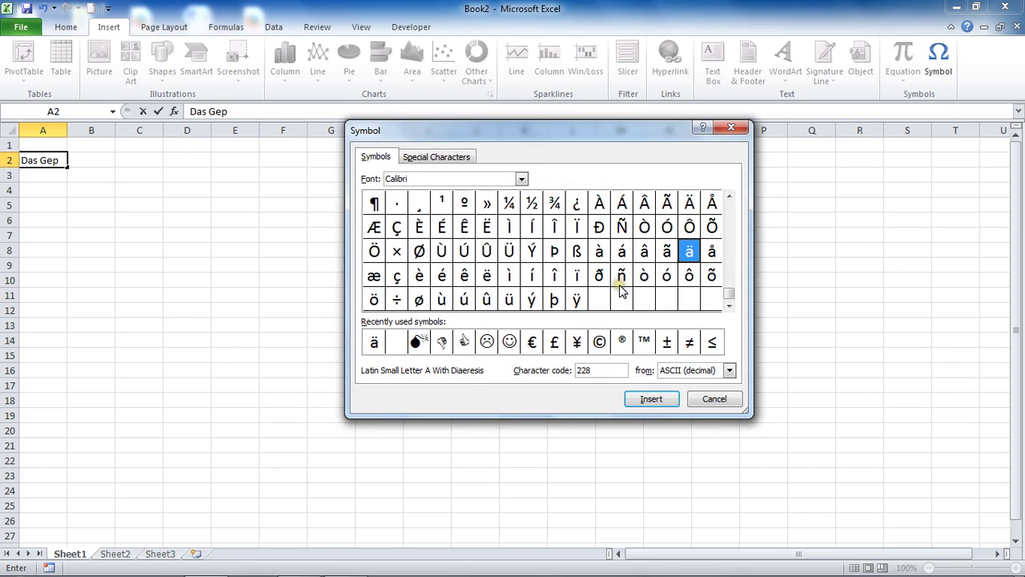
left_click(522, 179)
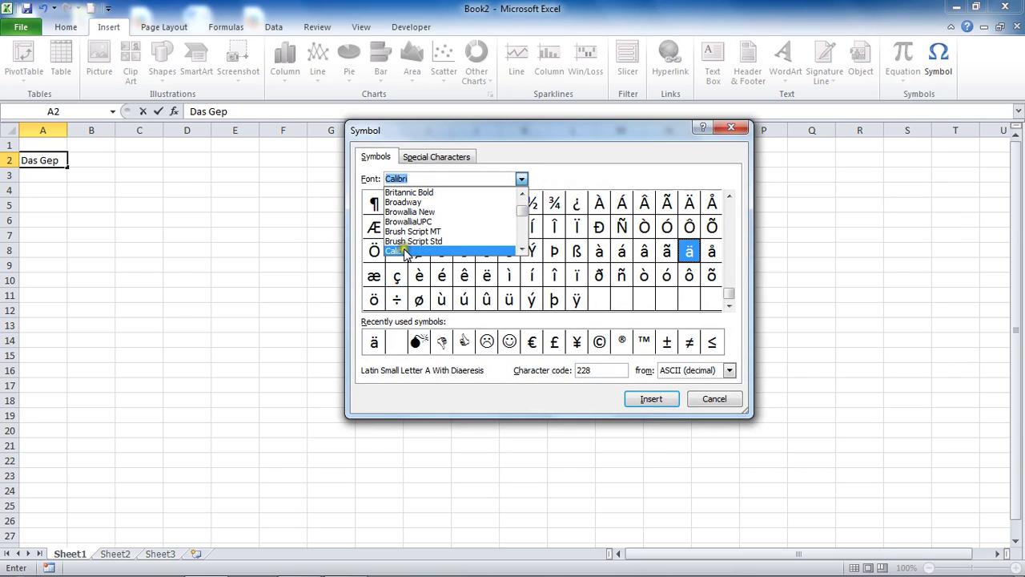
left_click(400, 251)
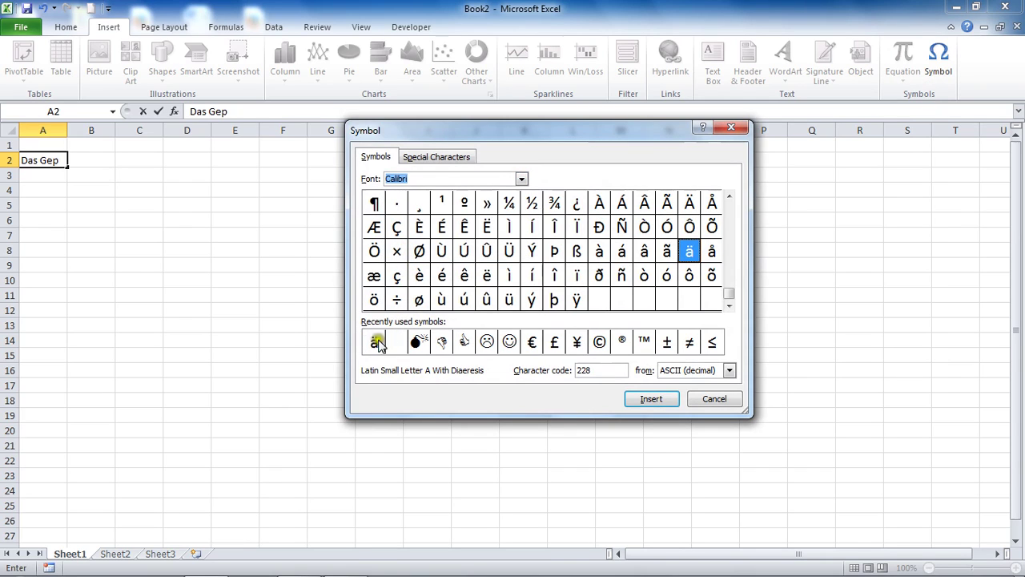
left_click(729, 197)
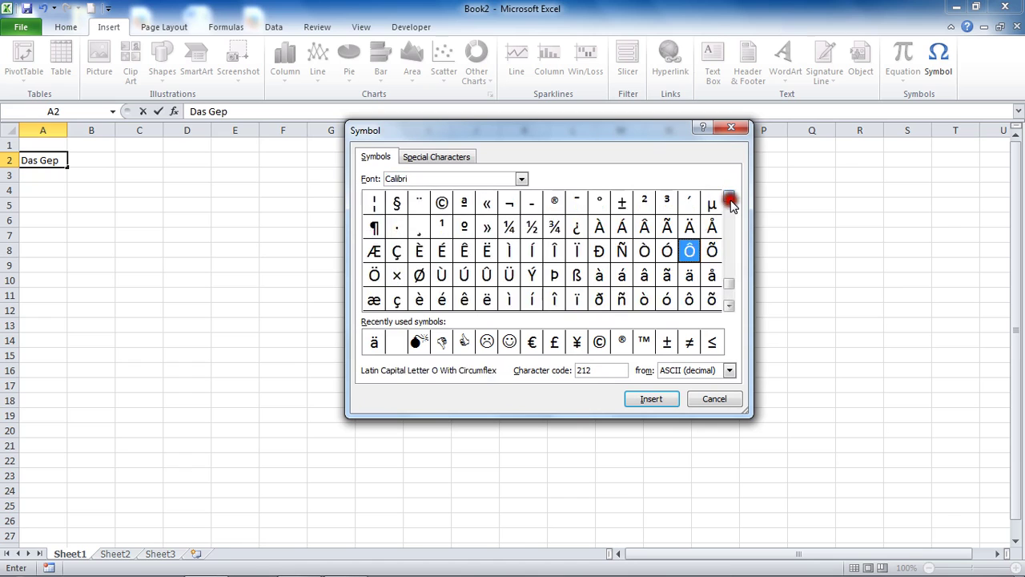
left_click(729, 197)
left_click(729, 198)
left_click(729, 198)
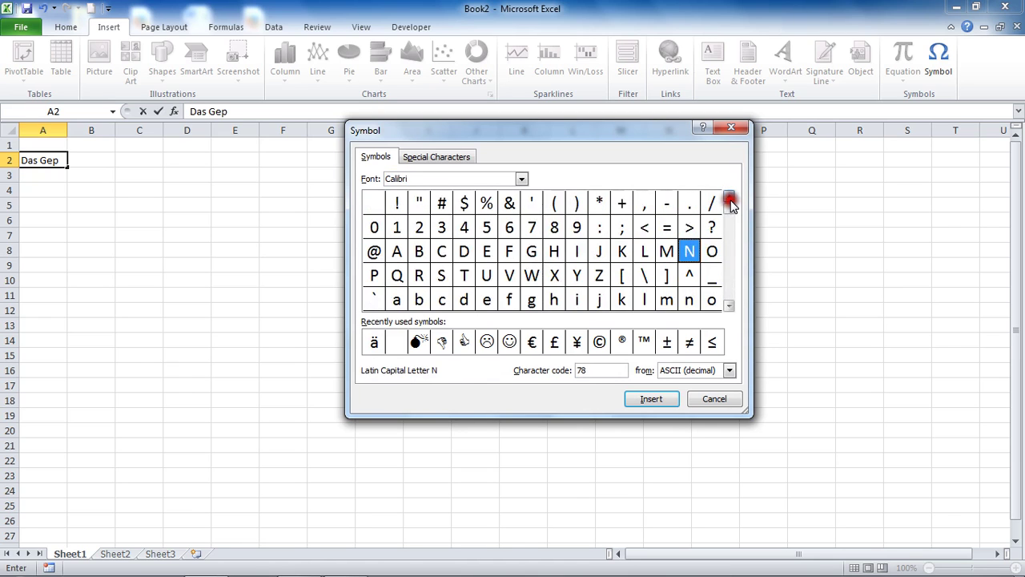
left_click(729, 305)
left_click(729, 305)
left_click(729, 305)
left_click(729, 305)
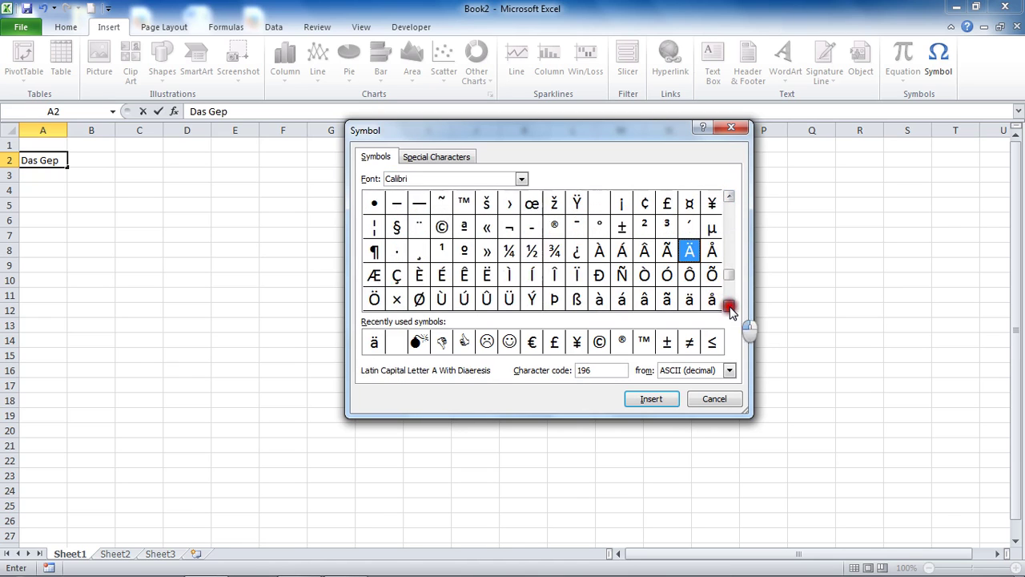
left_click(729, 307)
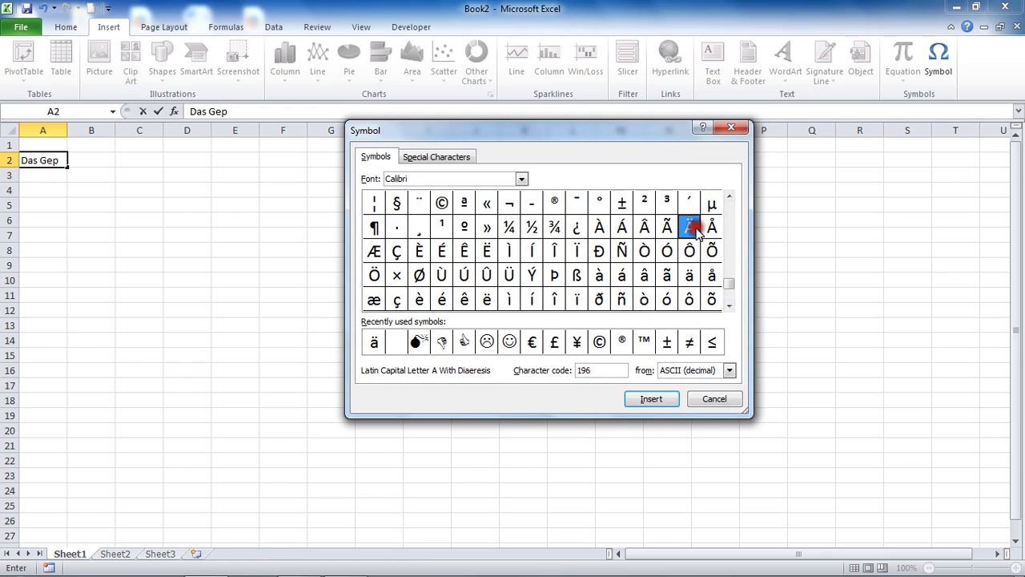
left_click(486, 251)
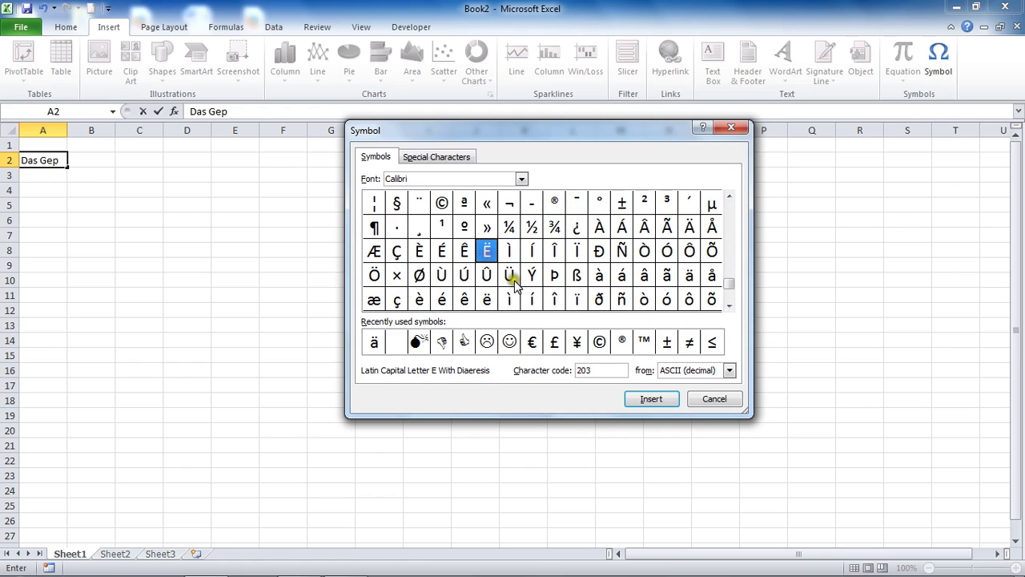
left_click(511, 277)
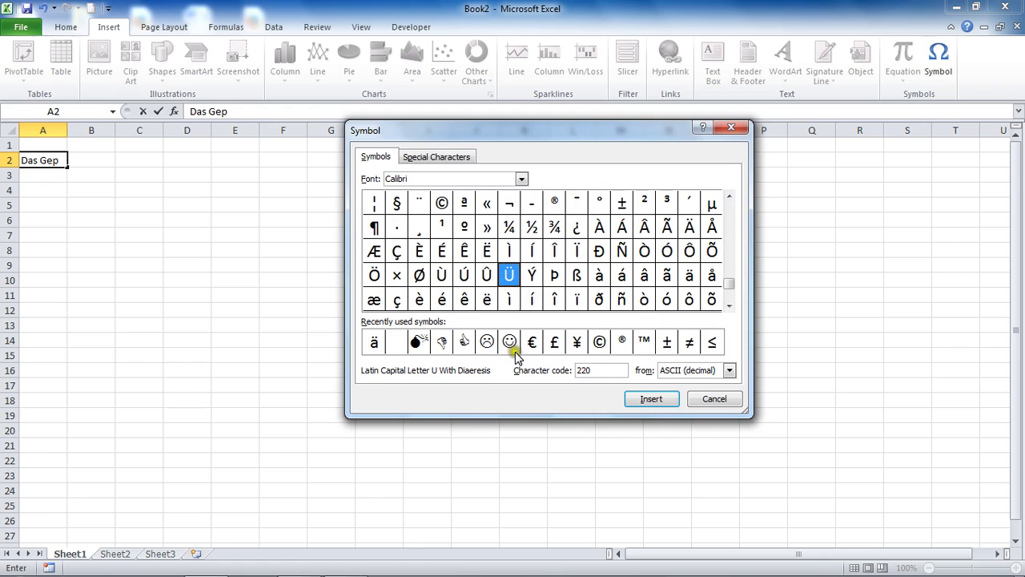
left_click(689, 275)
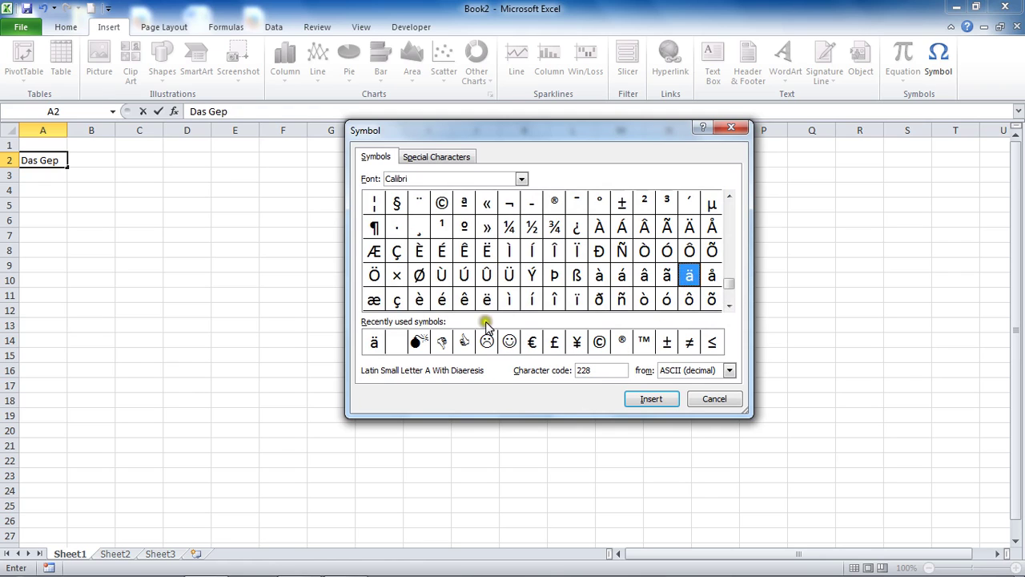
left_click(487, 301)
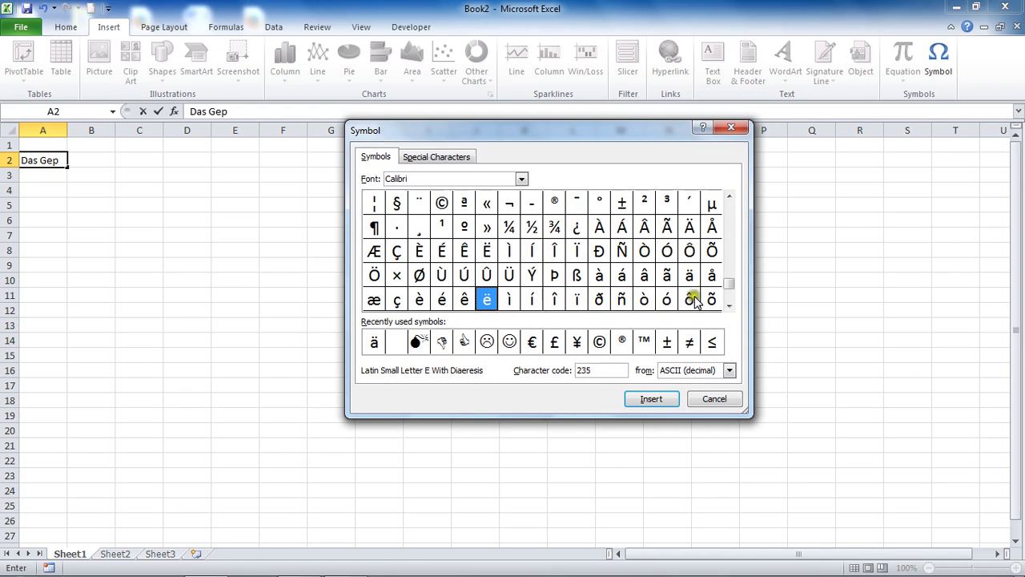
left_click(730, 307)
left_click(506, 299)
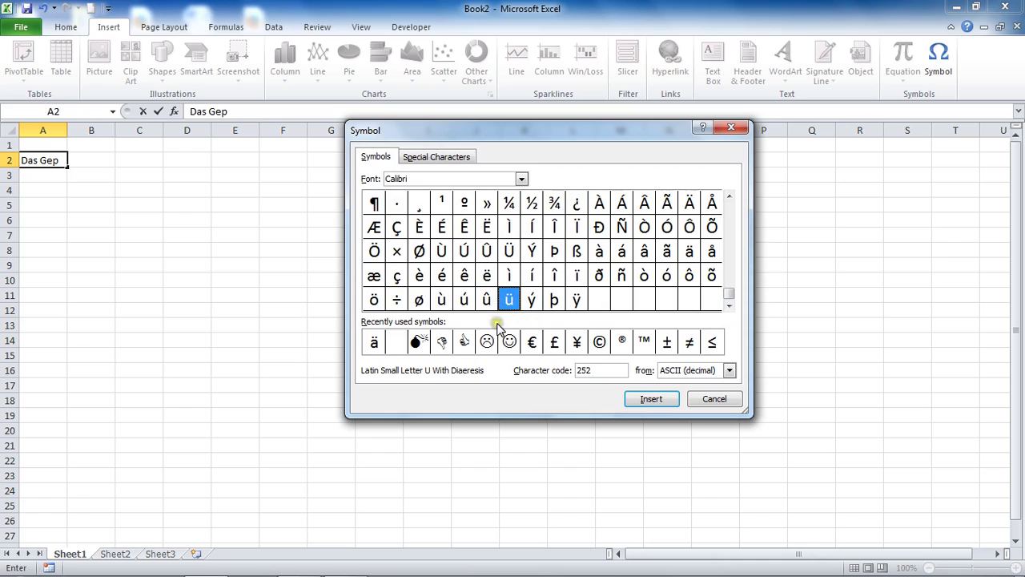
left_click(584, 255)
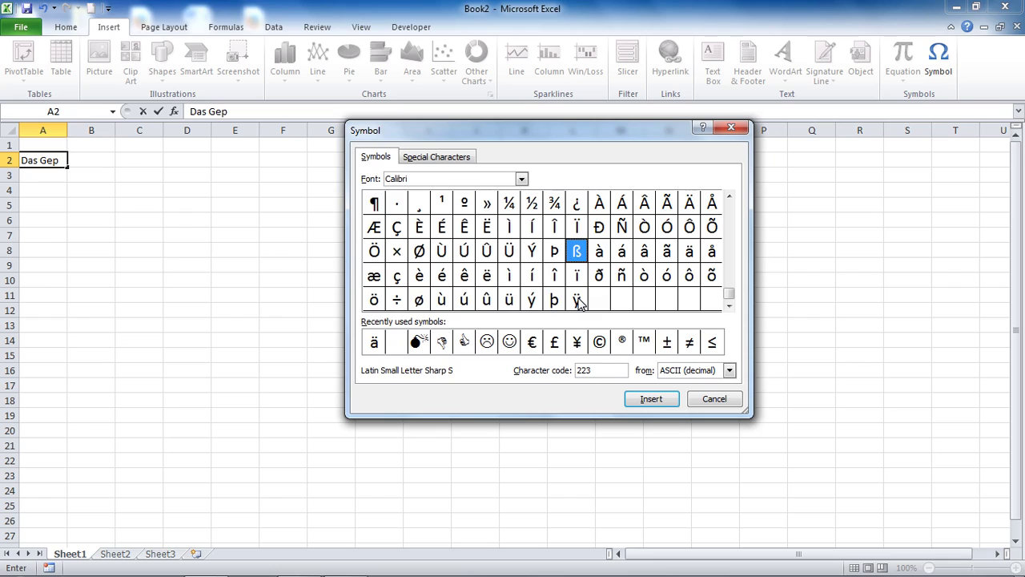
Step: Insert the small ä with diaeresis into A2, then close the Symbol dialog
left_click(689, 252)
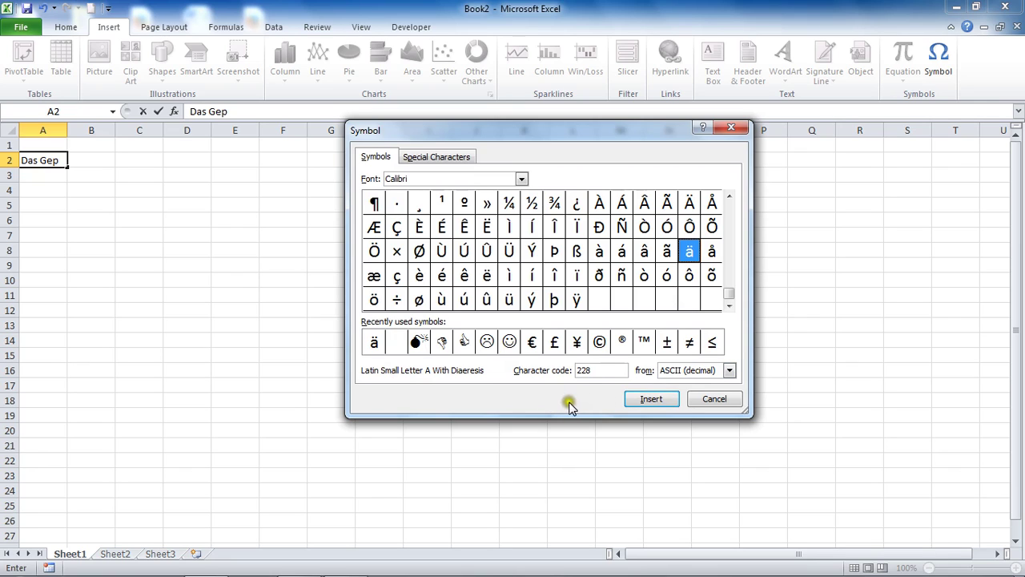
left_click(671, 405)
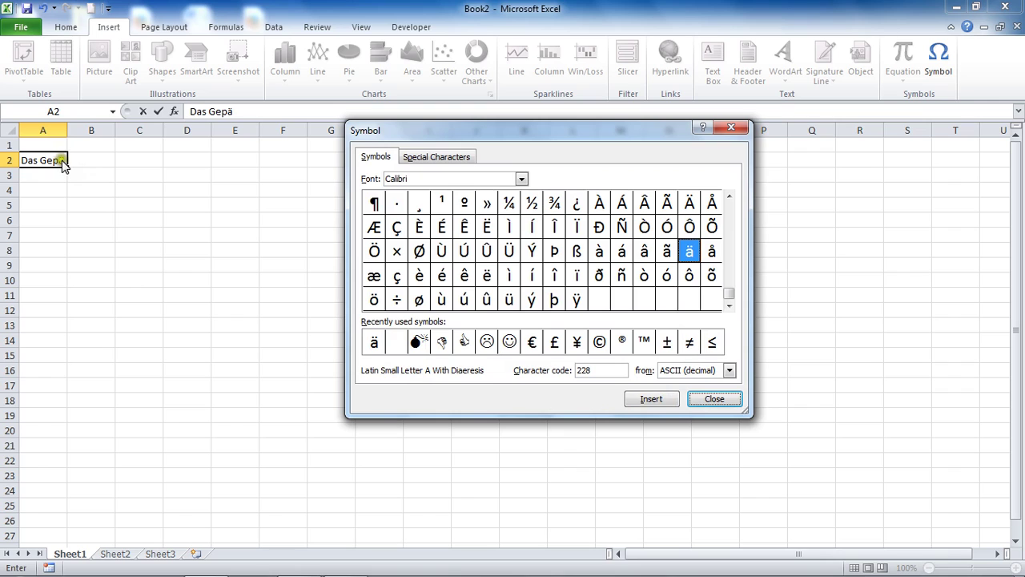
left_click(725, 397)
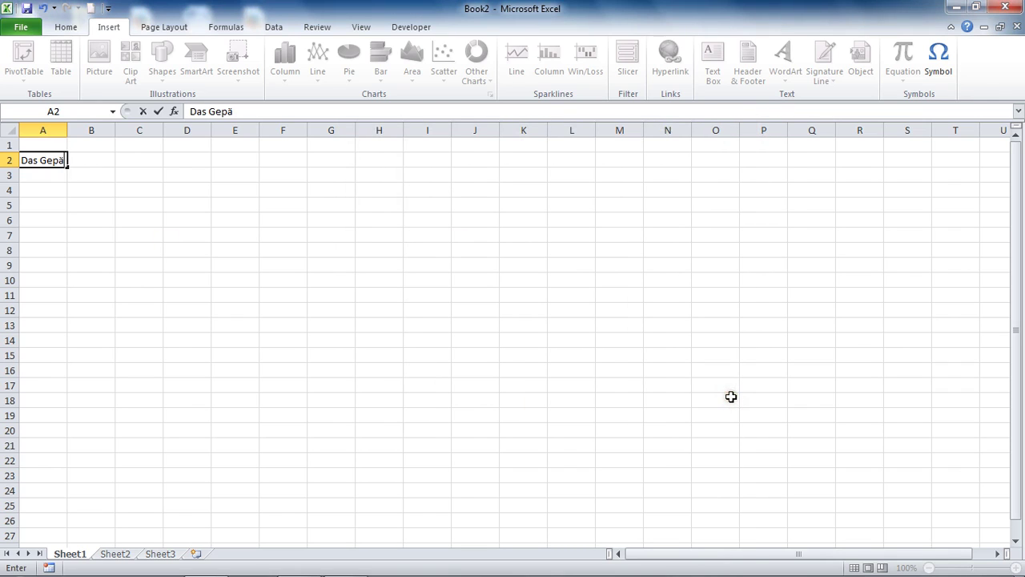
Step: Append 'ck' to complete and commit 'Das Gepäck' in A2
type("ck")
key("Return")
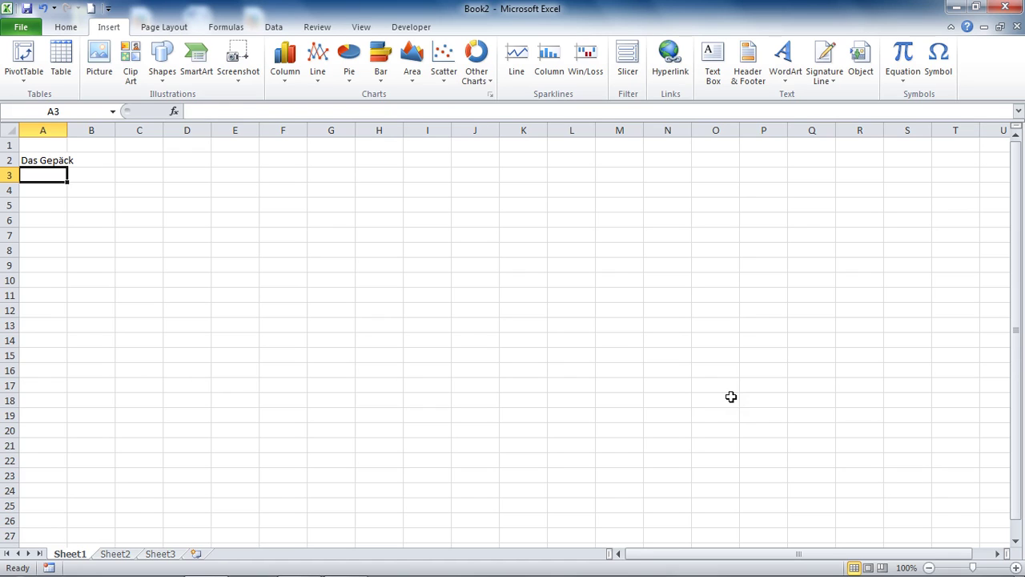
Step: Enter 'Das Gepäck' in A3 using the AutoComplete suggestion
type("D")
key("shift+Right")
key("shift+Right")
key("shift+Right")
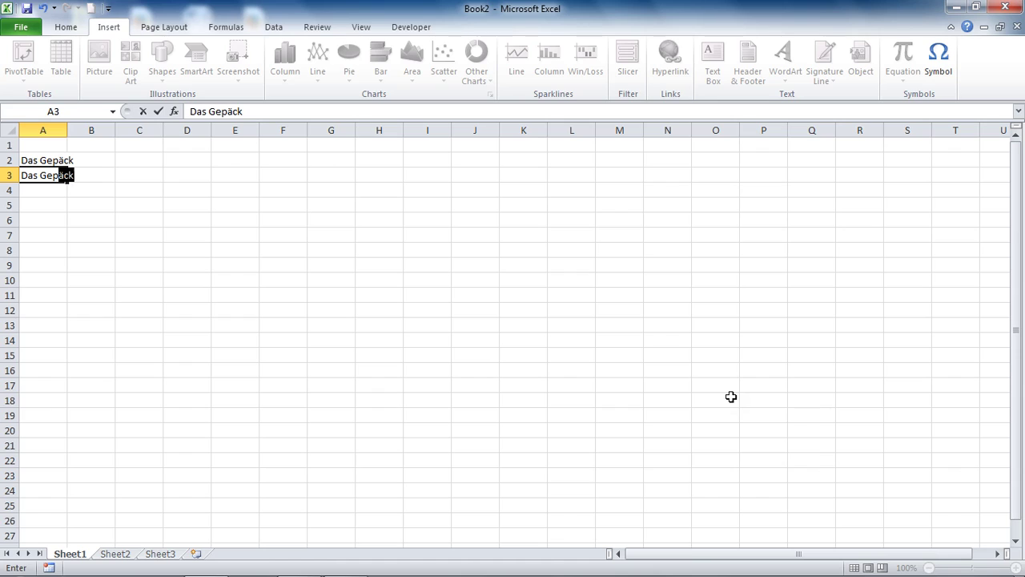
key("shift+Right")
key("shift+Right")
key("Right")
type("#")
key("Return")
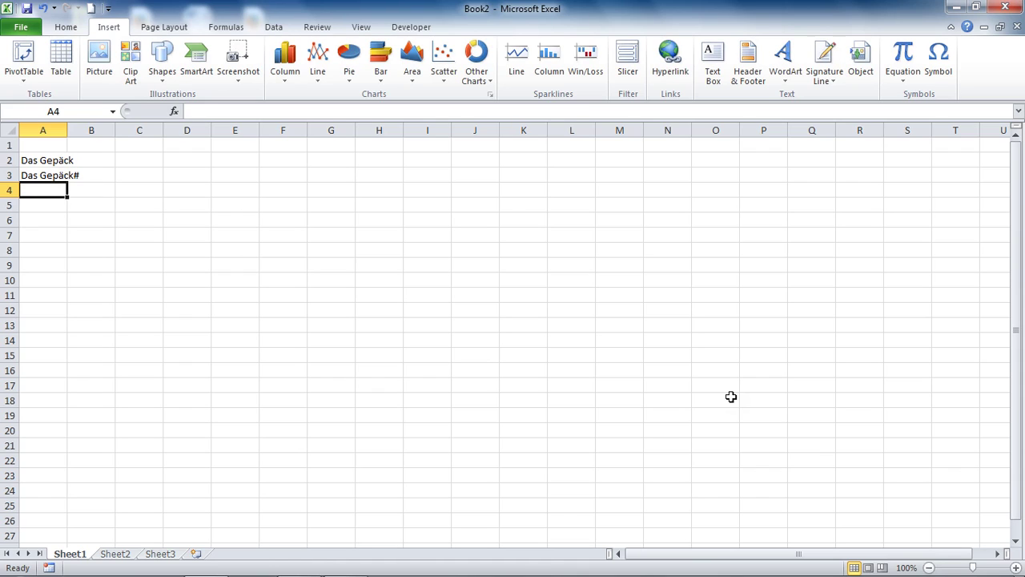
Step: Remove the stray '#' from A3 so it reads exactly 'Das Gepäck'
key("Up")
key("F2")
key("BackSpace")
key("Return")
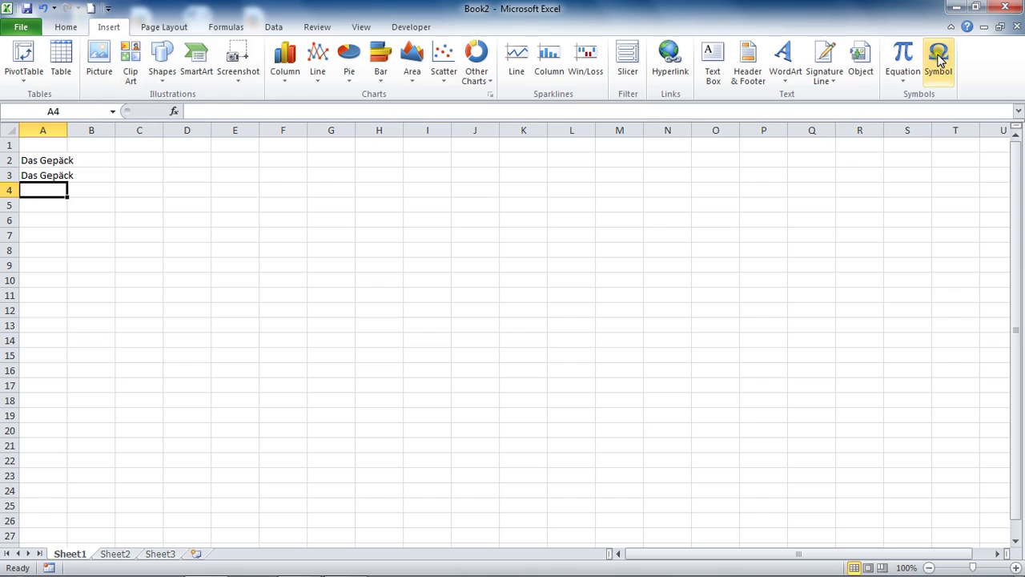
Step: Switch the ribbon back to the Home tab
left_click(65, 28)
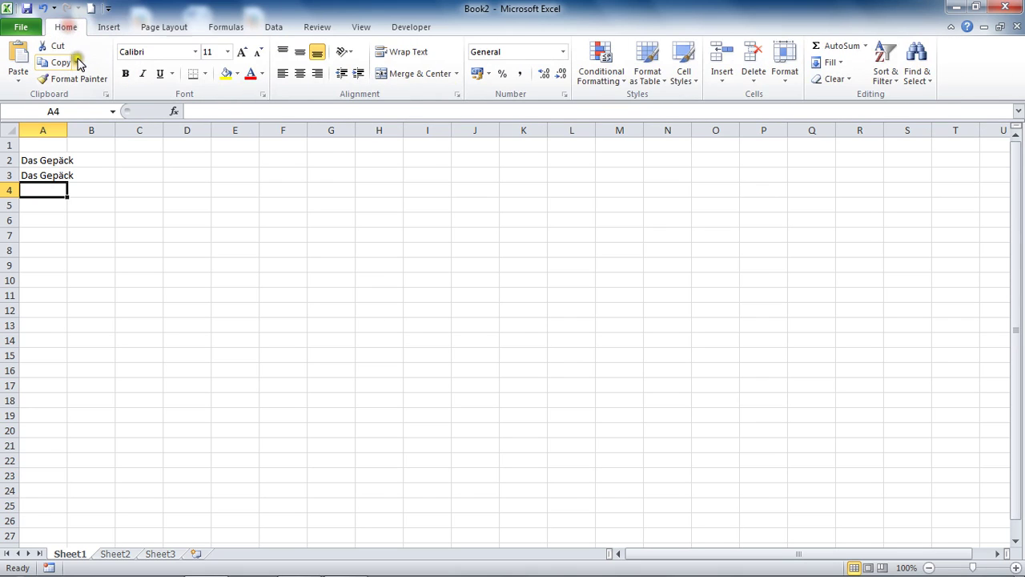